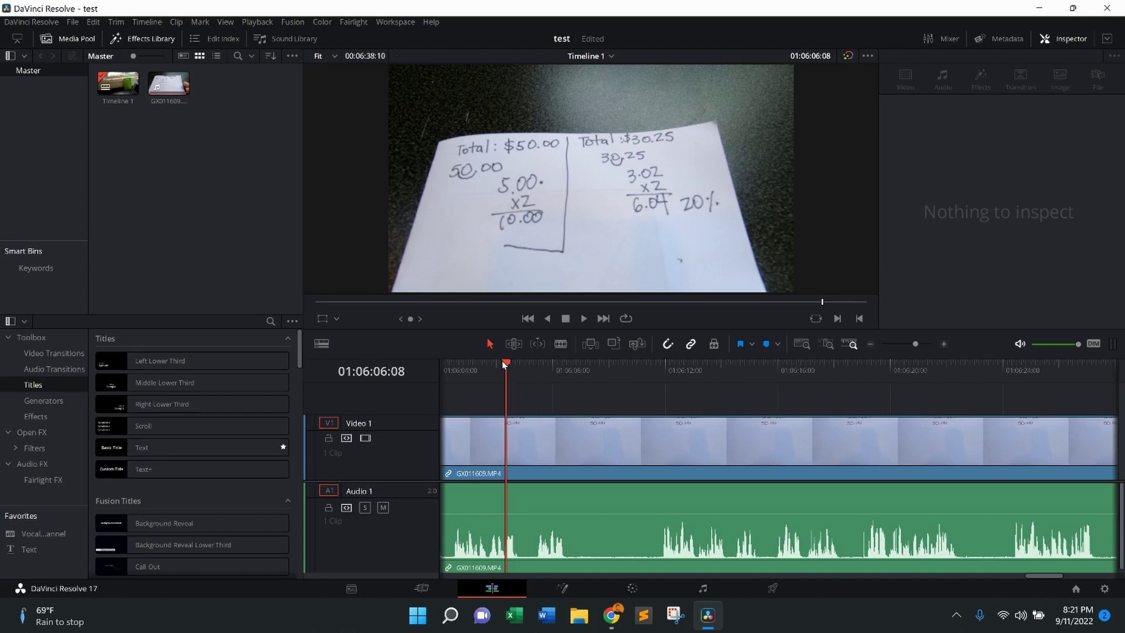
Step: Move the playhead to about 01:06:11 in the uncut clip
drag(506, 365, 661, 402)
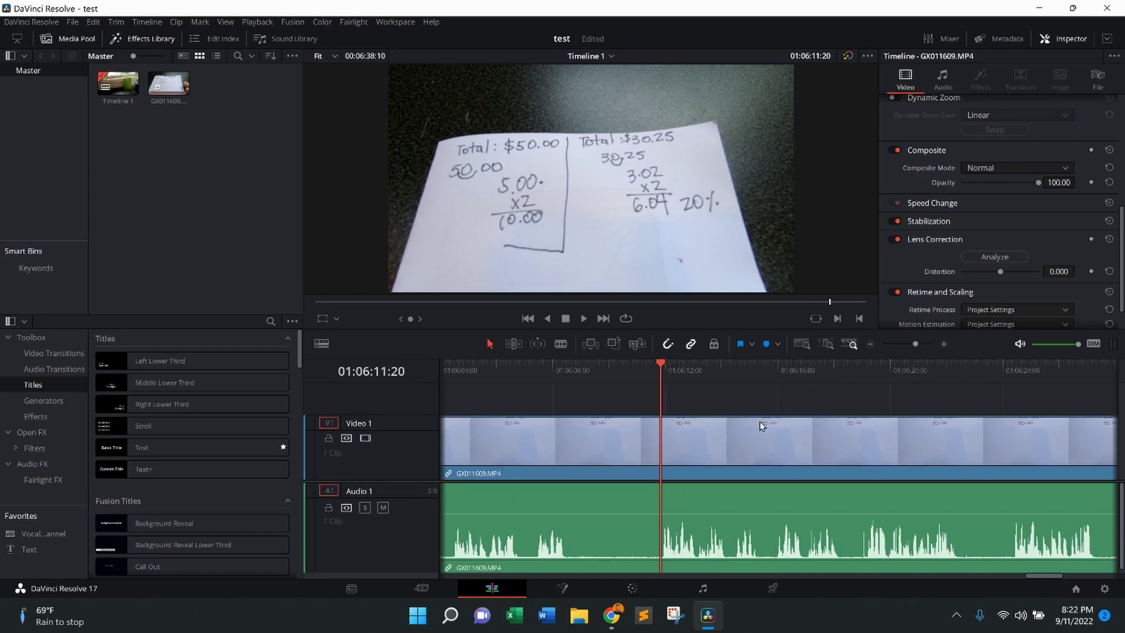
Step: Blade the clip at 01:06:11, then move the playhead to 01:06:22:08
key(ctrl+b)
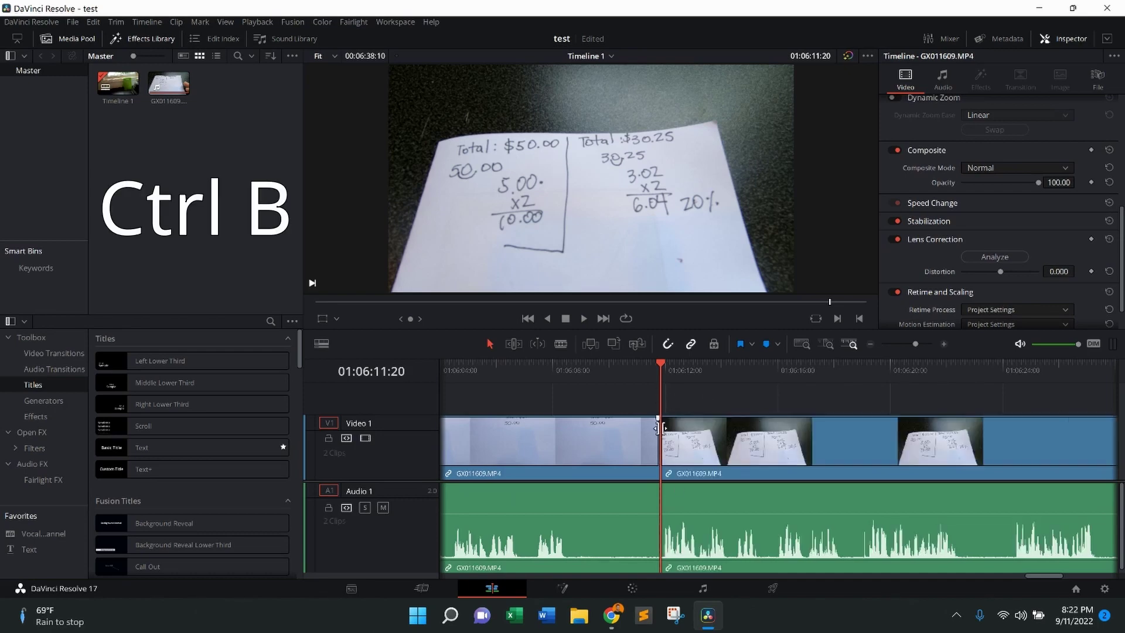
click(644, 377)
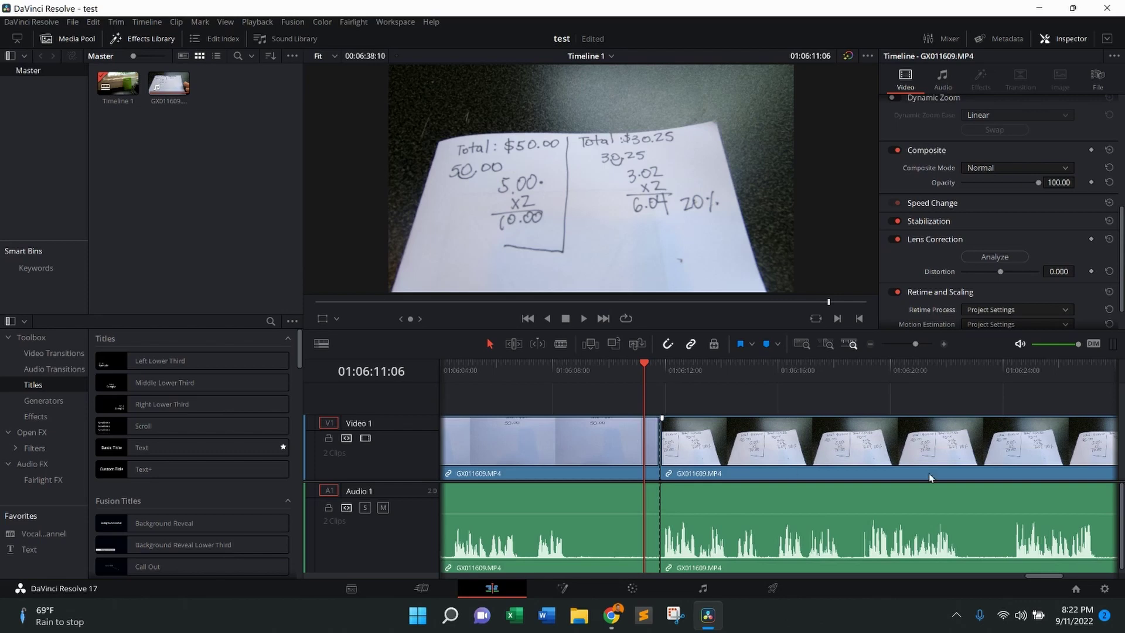
click(958, 376)
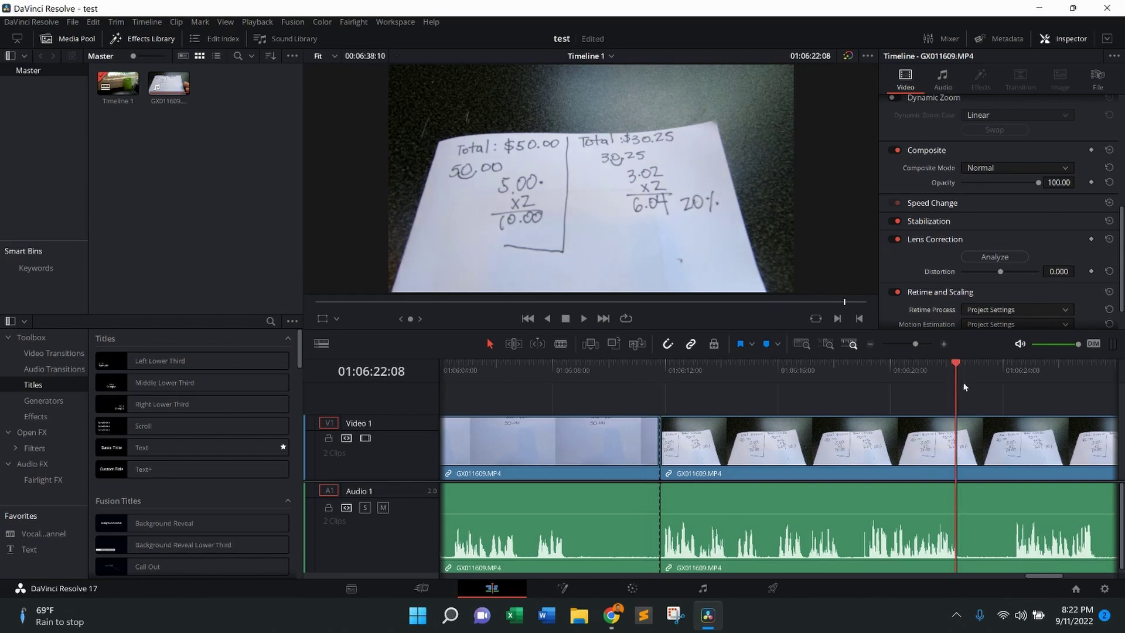
Step: Cut again at 01:06:22:08 and select the middle clip
key(ctrl+b)
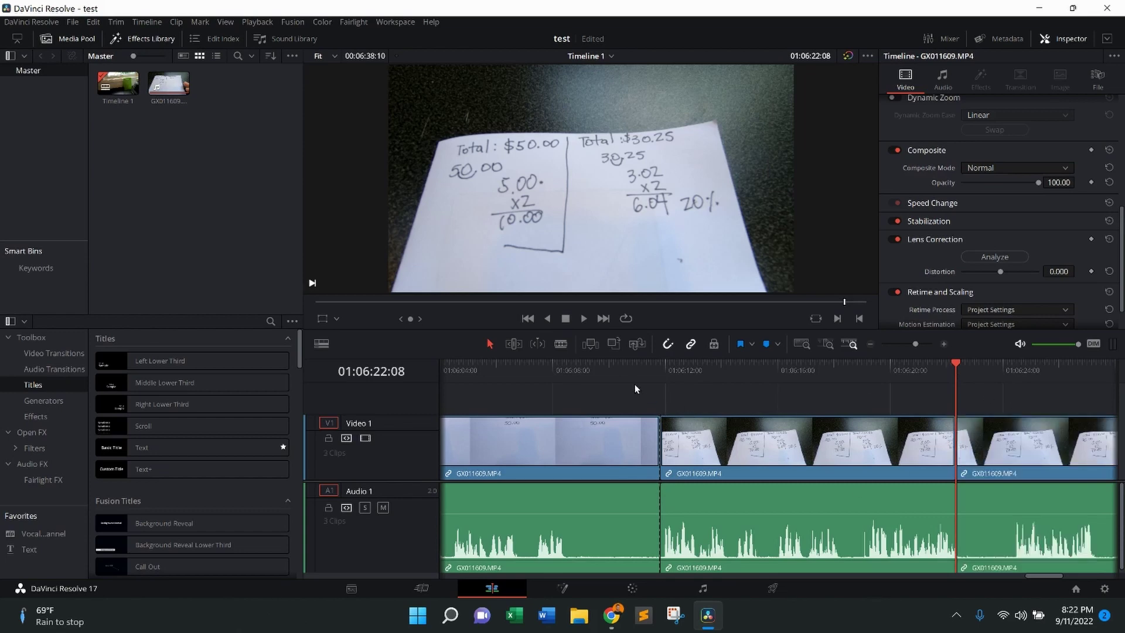
click(633, 378)
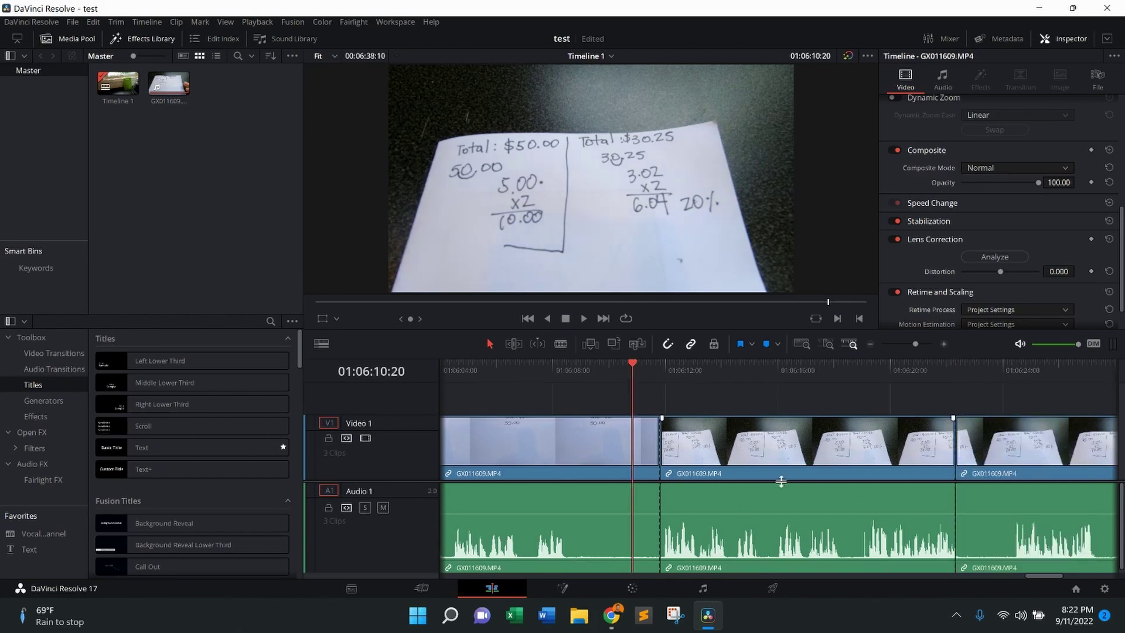
click(840, 455)
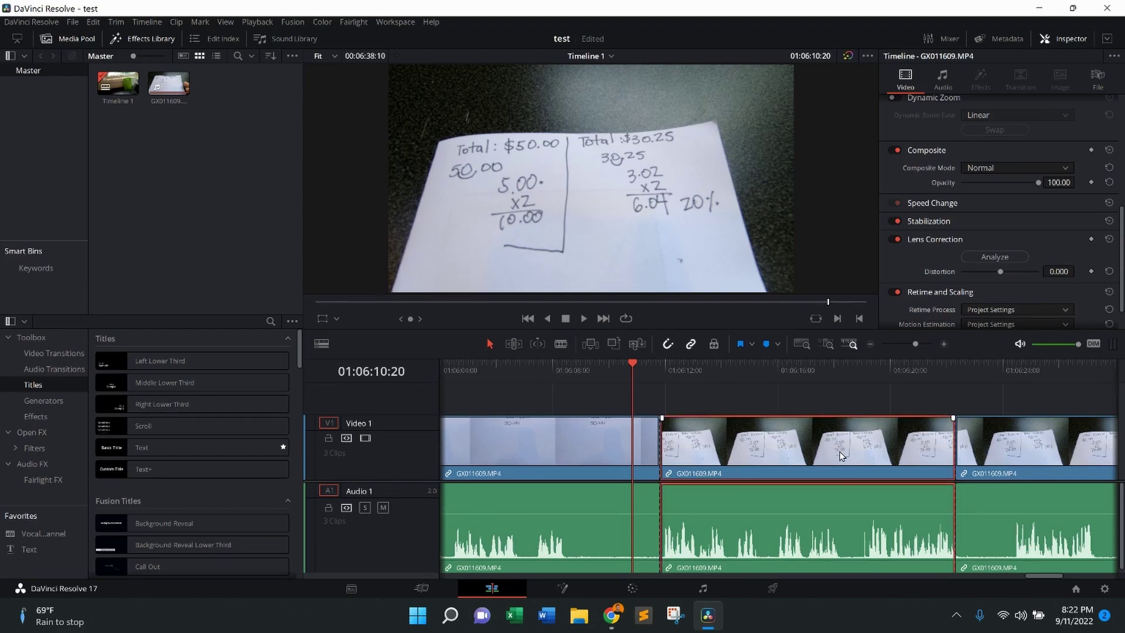
Step: Delete the middle clip and close the gap so the remaining two clips abut
key(BackSpace)
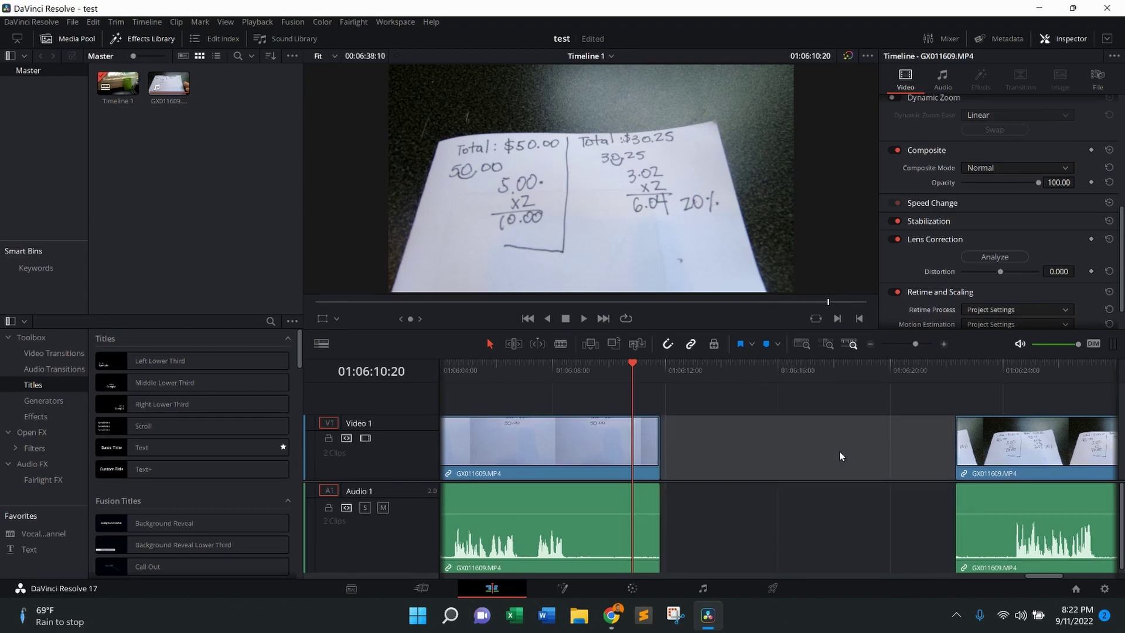
key(Delete)
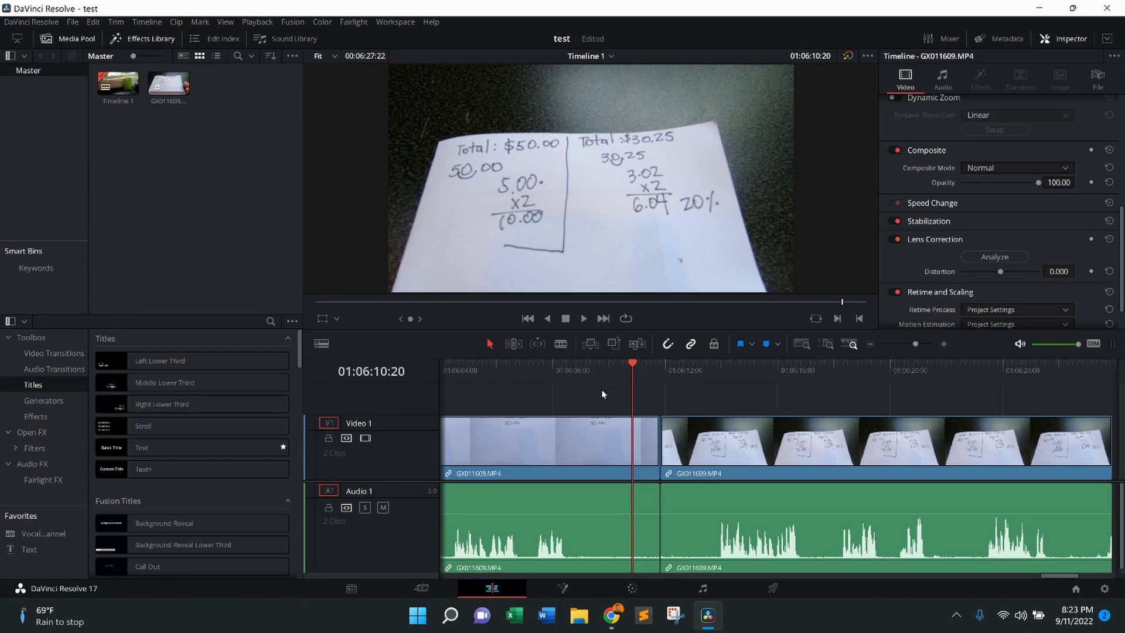
Step: Undo the deletion, the second cut and the first cut with three Ctrl+Z presses
key(ctrl+z)
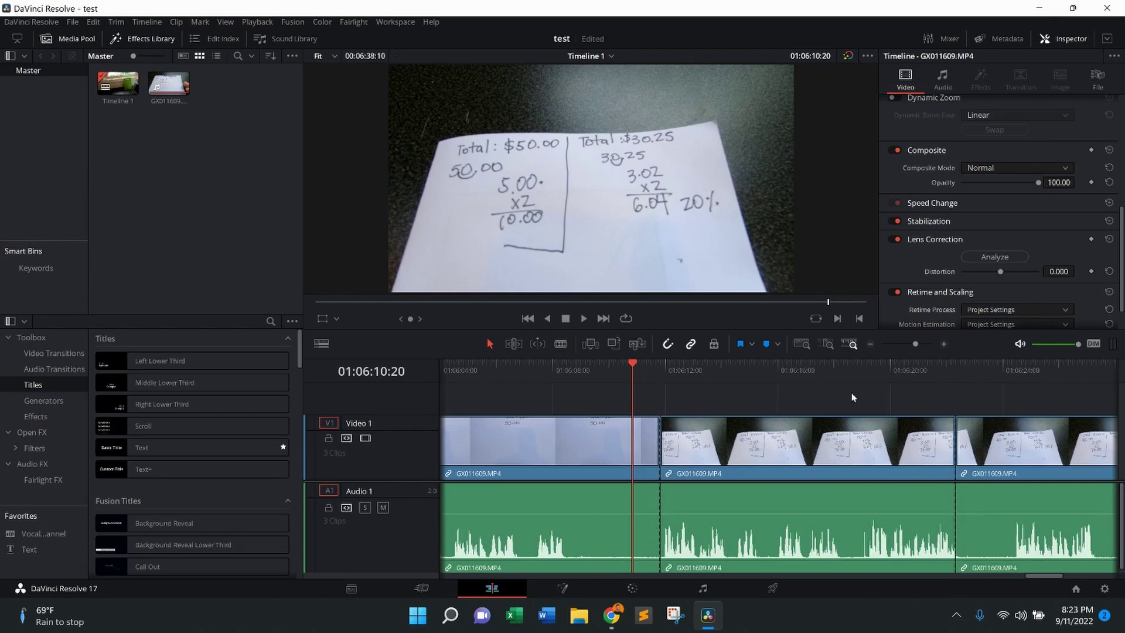
key(ctrl+z)
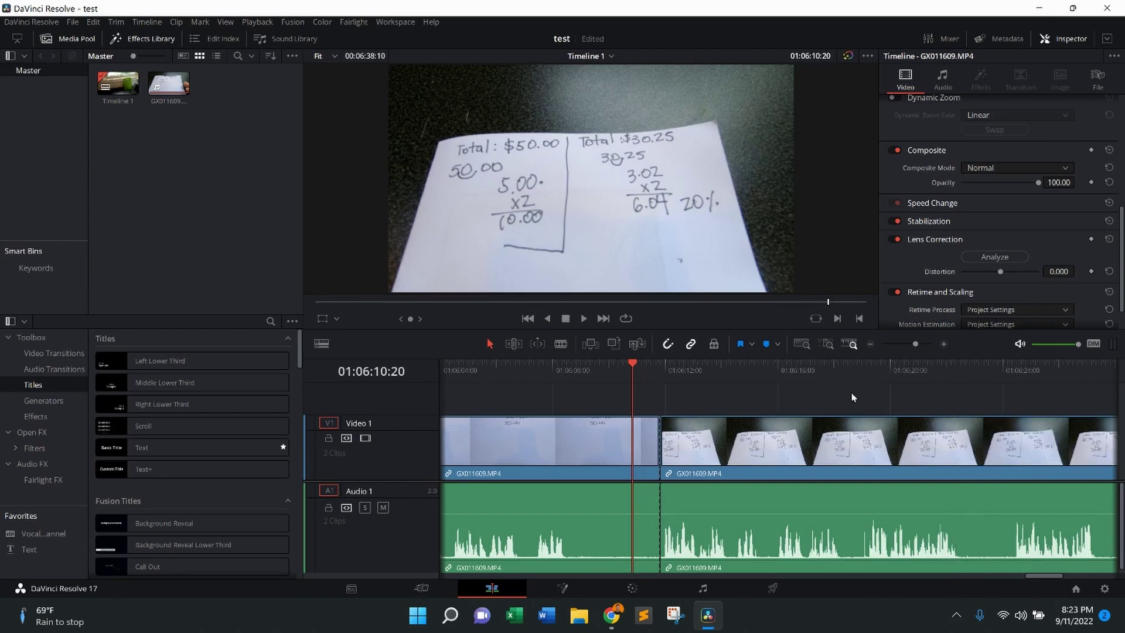
key(ctrl+z)
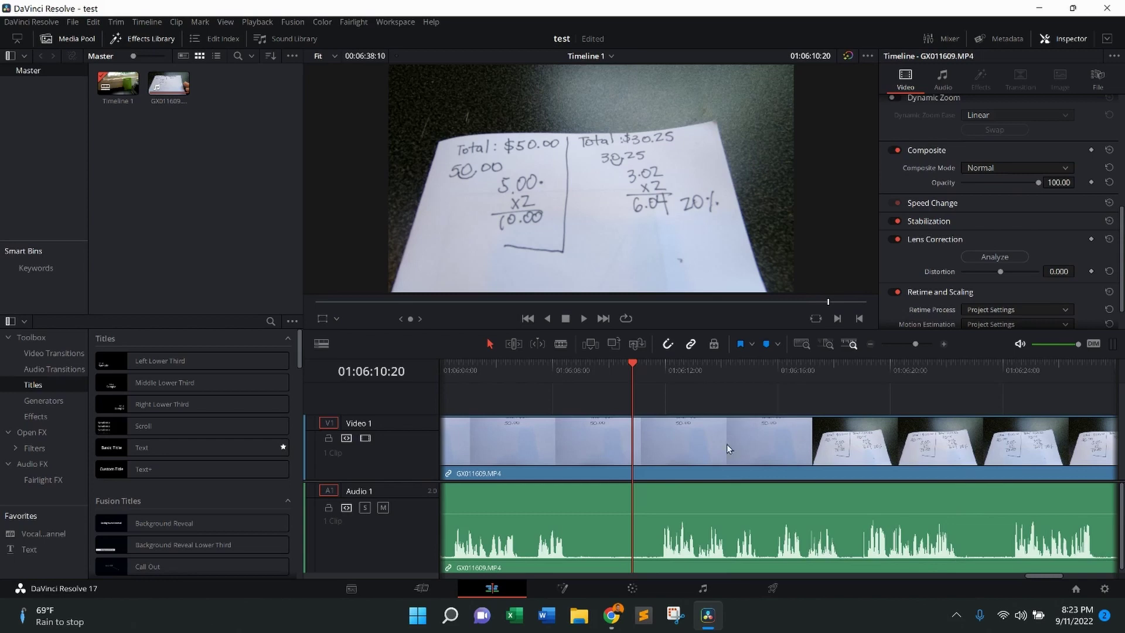